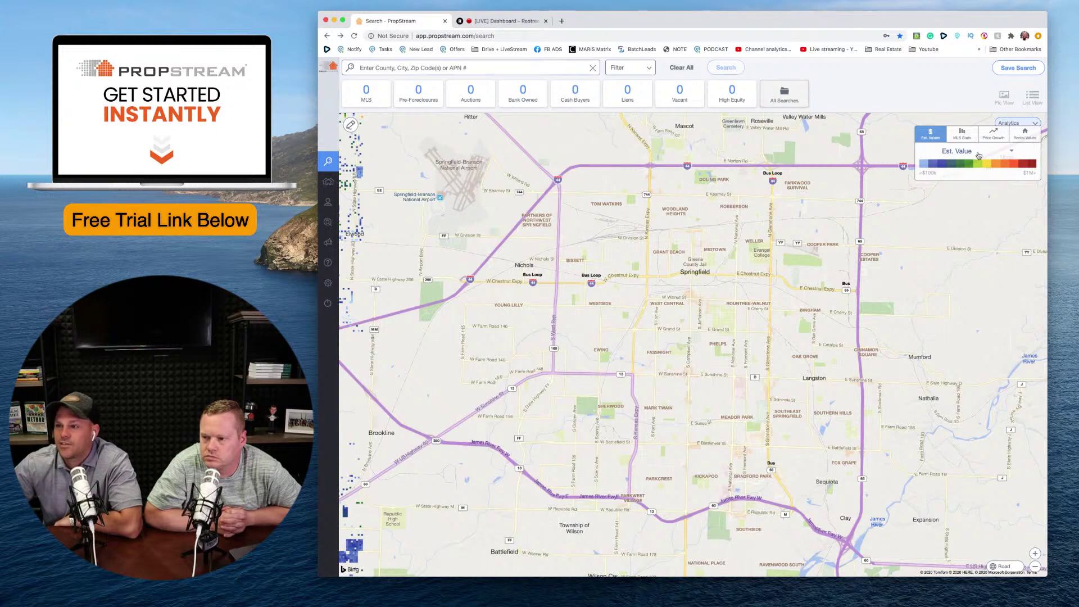
- Set the map's estimated value analytics layer to Est. Value / SqFt for the Springfield area
left_click(977, 155)
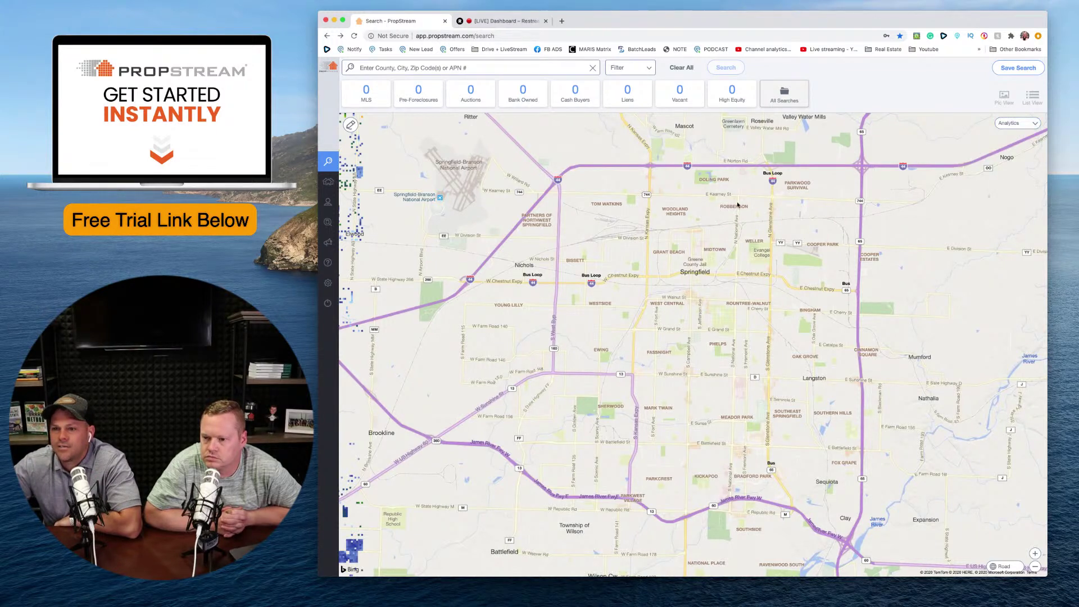
scroll(738, 205, "down", 2)
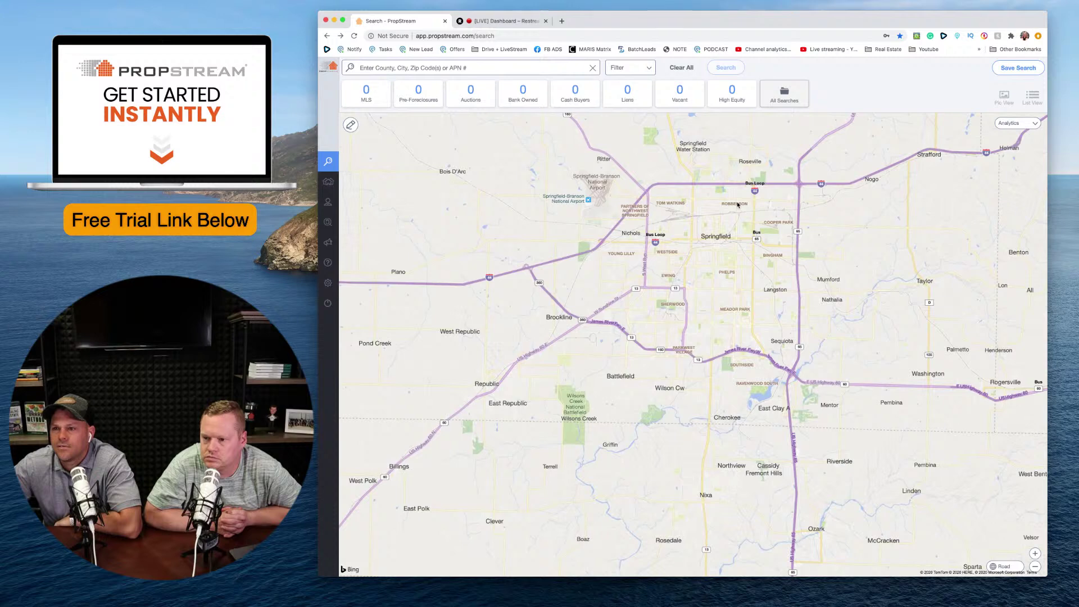
left_click_drag(738, 224, 691, 272)
mouse_move(1015, 123)
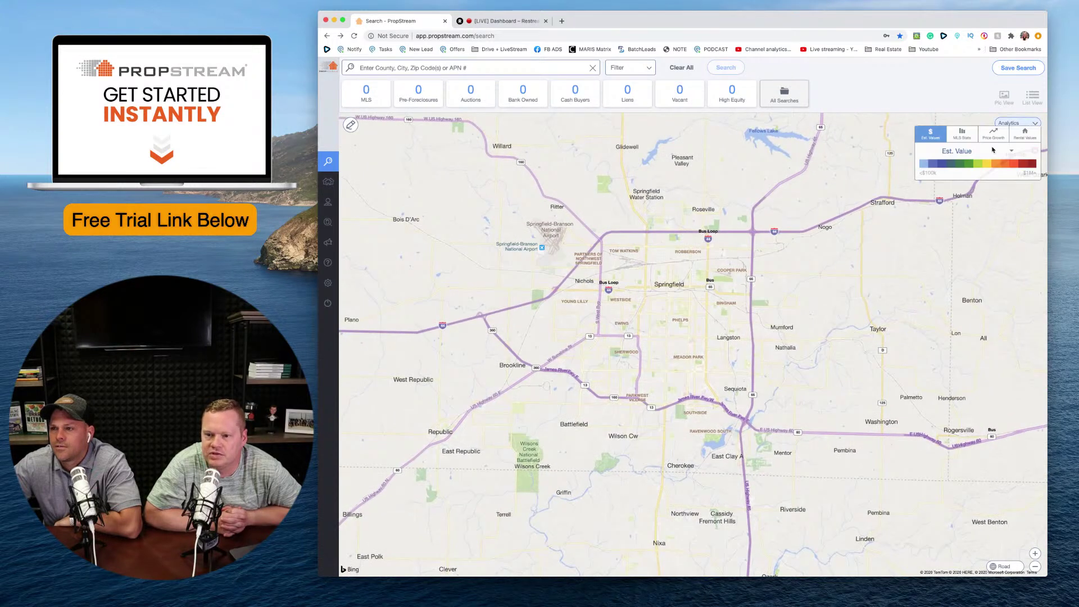
left_click(984, 152)
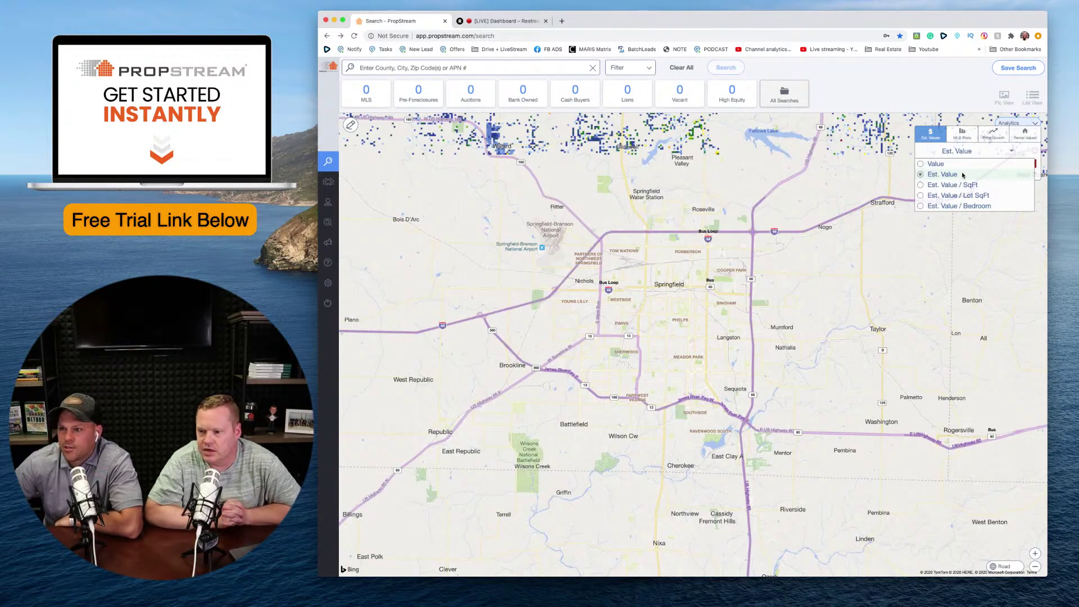
left_click(959, 185)
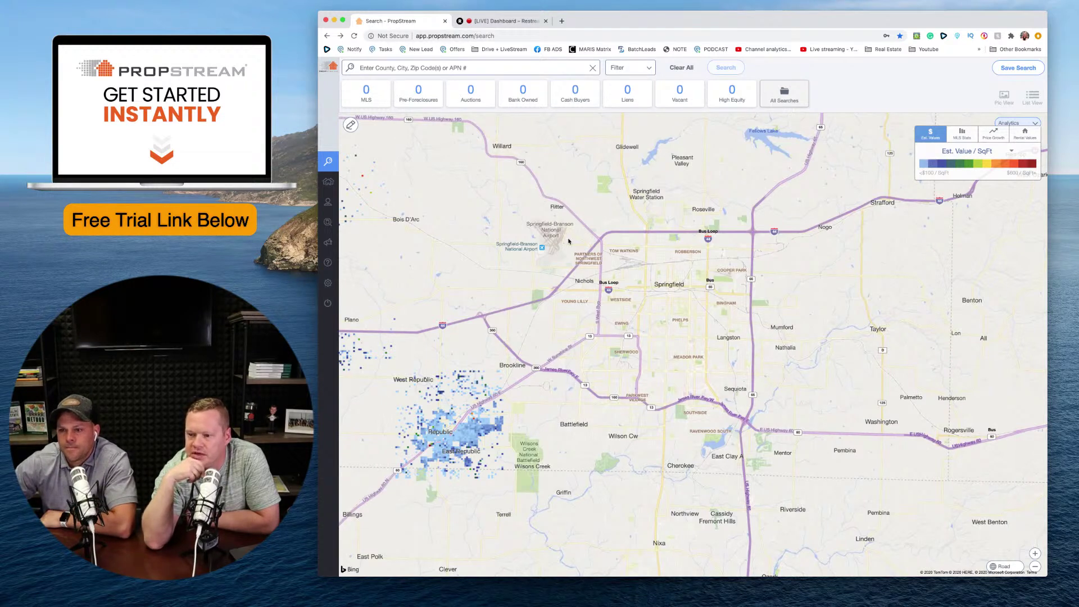
- Examine the estimated value per square foot heat map across Springfield and the surrounding towns
scroll(654, 290, "up", 3)
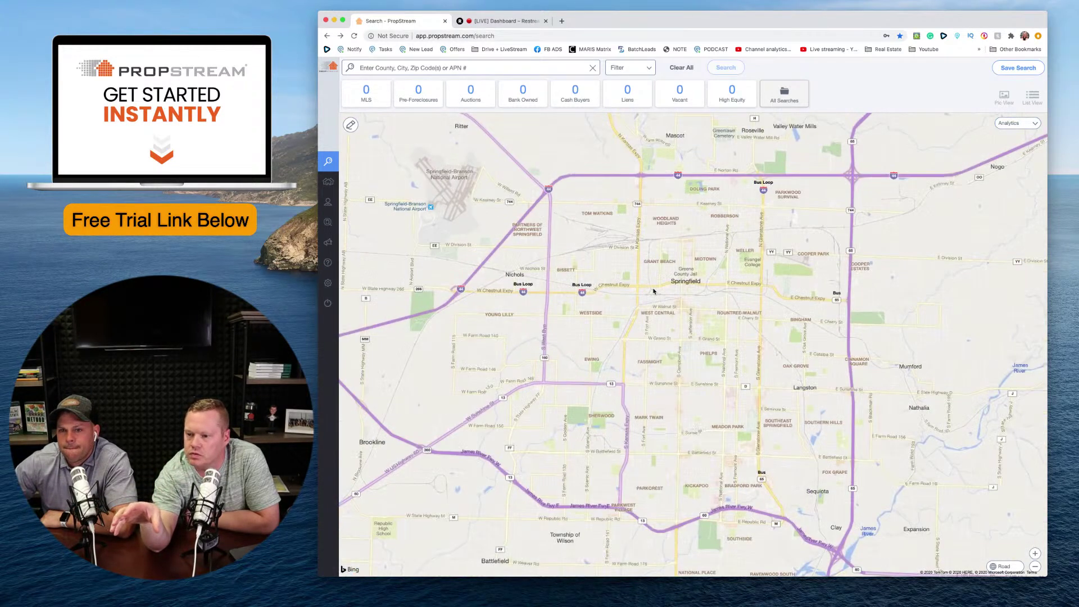
left_click(1018, 122)
left_click(992, 151)
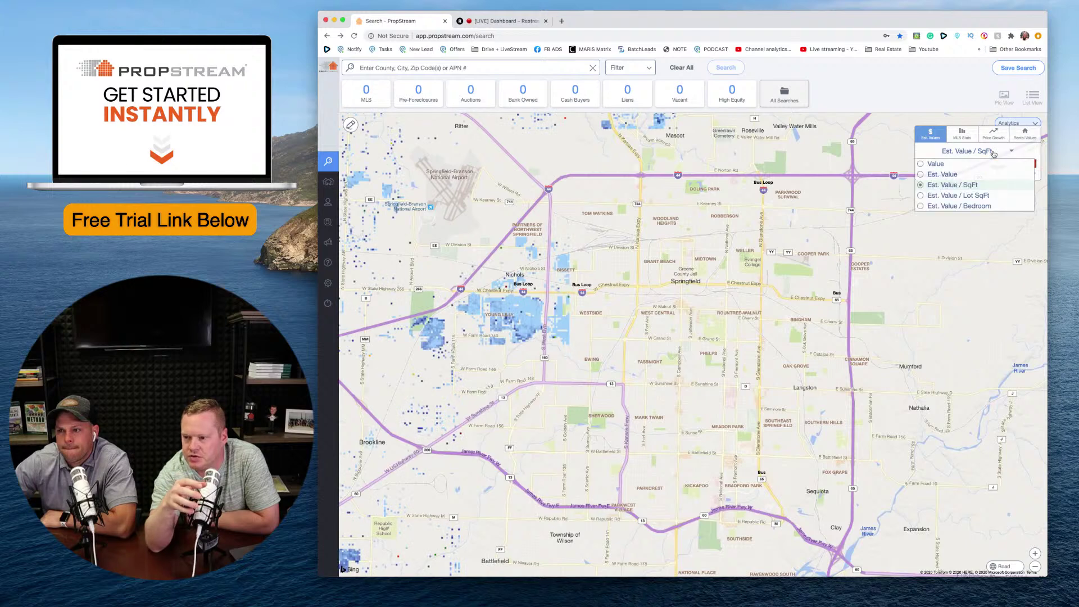
left_click(885, 149)
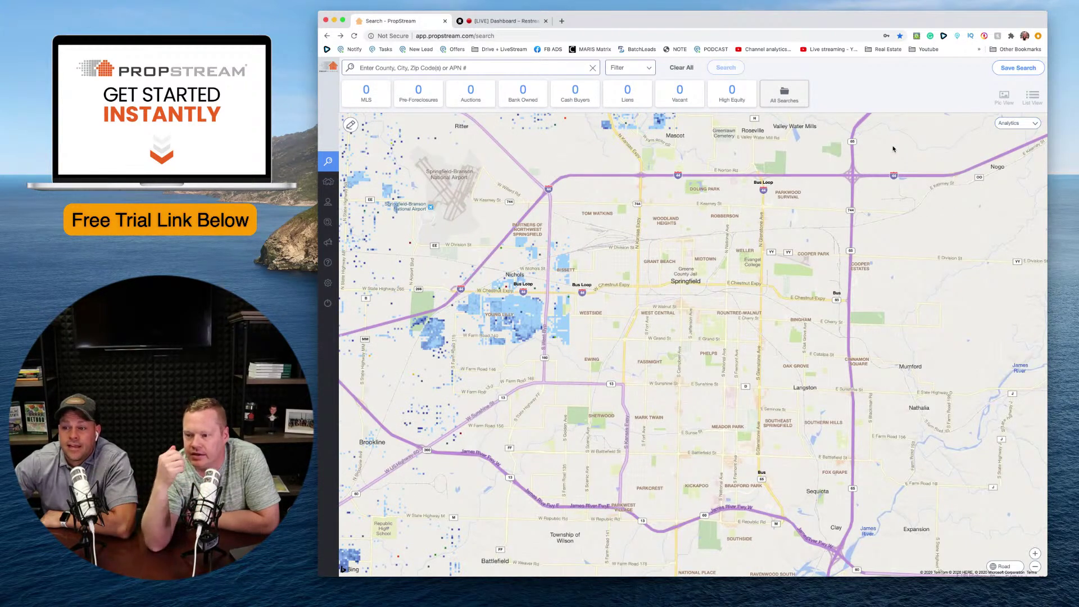
scroll(892, 149, "down", 3)
left_click_drag(849, 201, 771, 289)
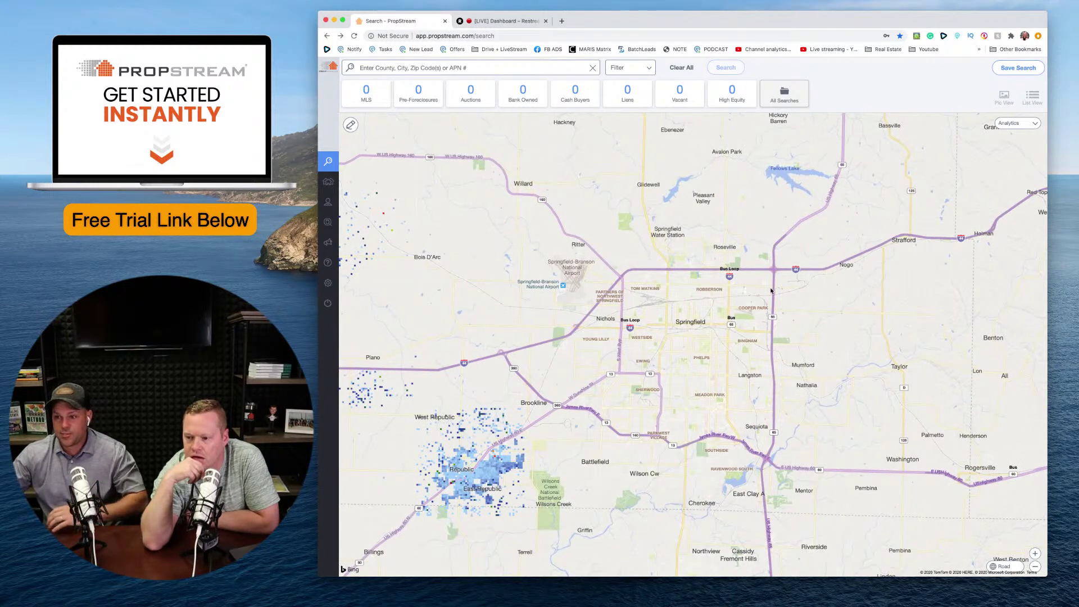
left_click(790, 253)
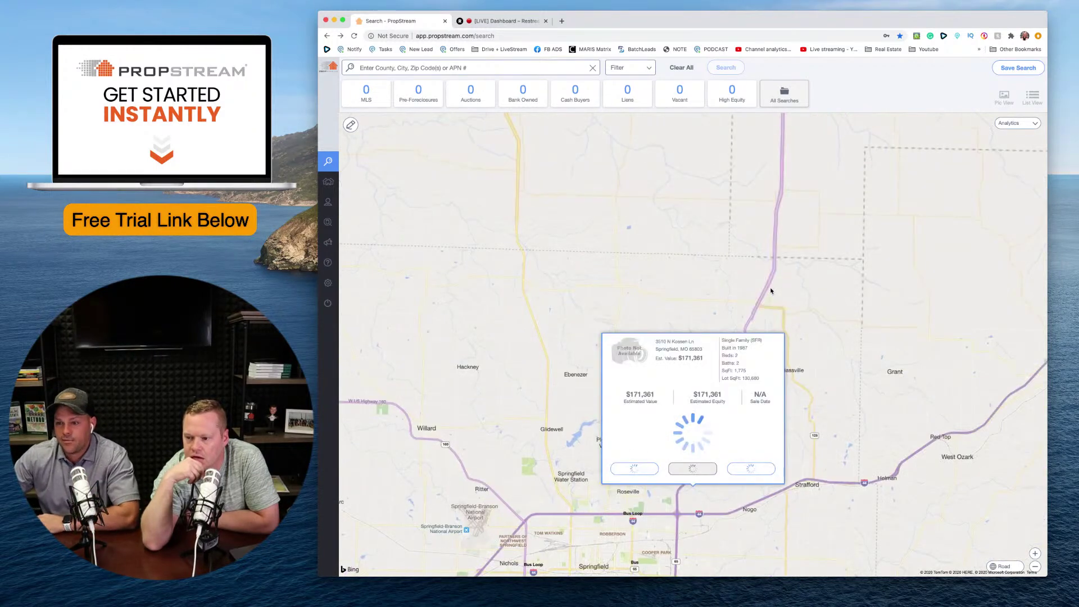
left_click(593, 68)
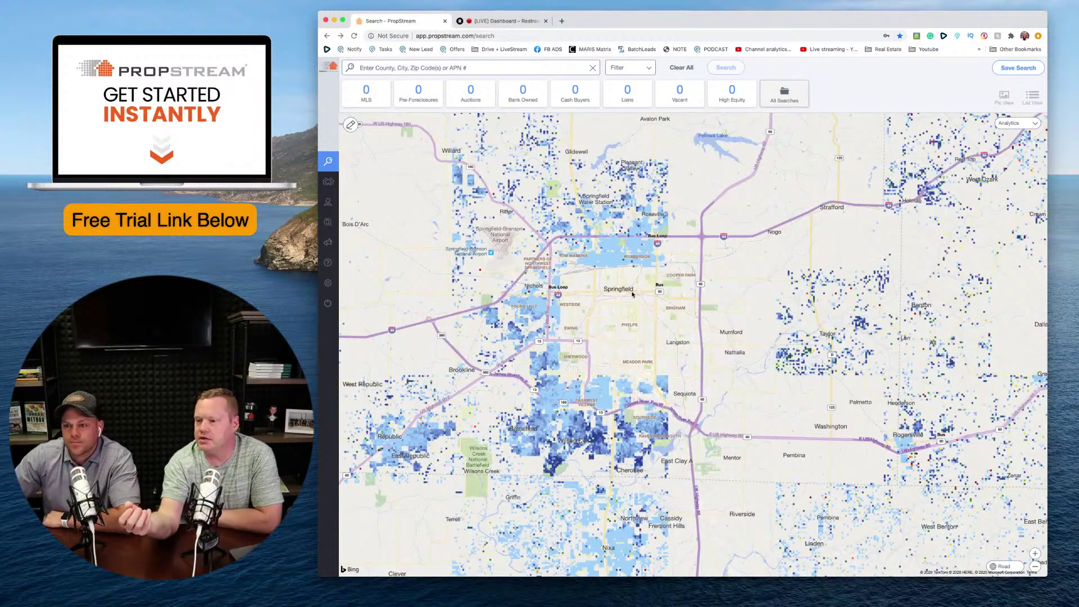
scroll(616, 325, "up", 2)
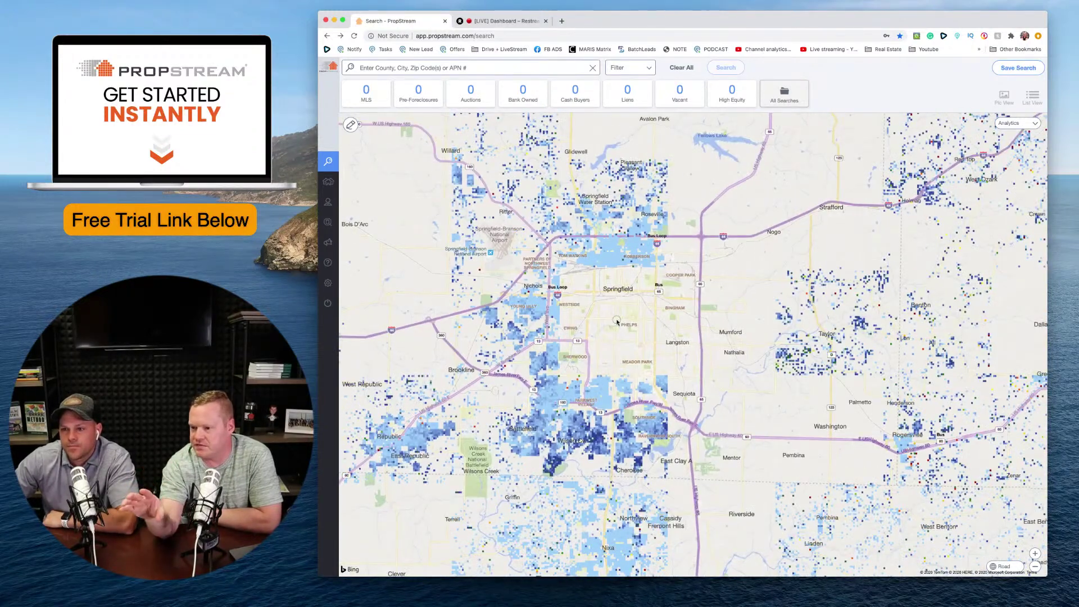
scroll(617, 322, "up", 2)
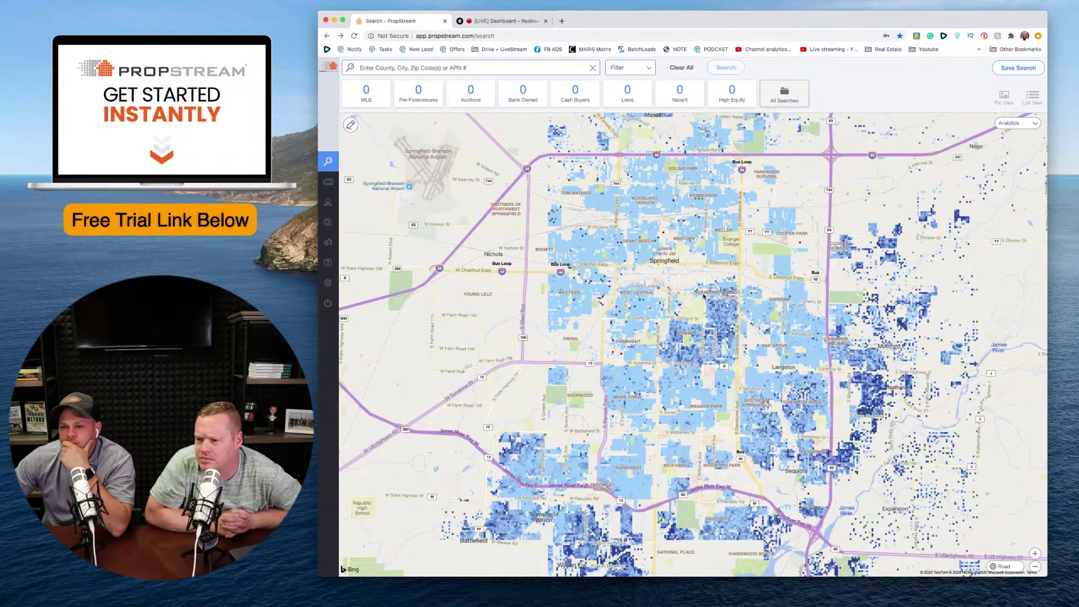
left_click_drag(705, 294, 658, 269)
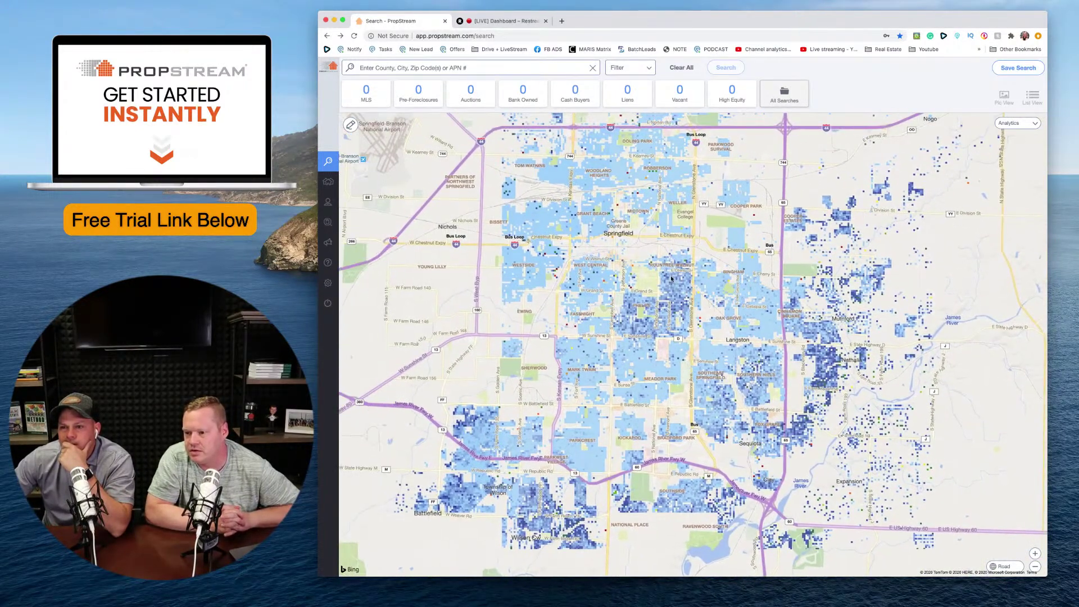
scroll(699, 296, "down", 3)
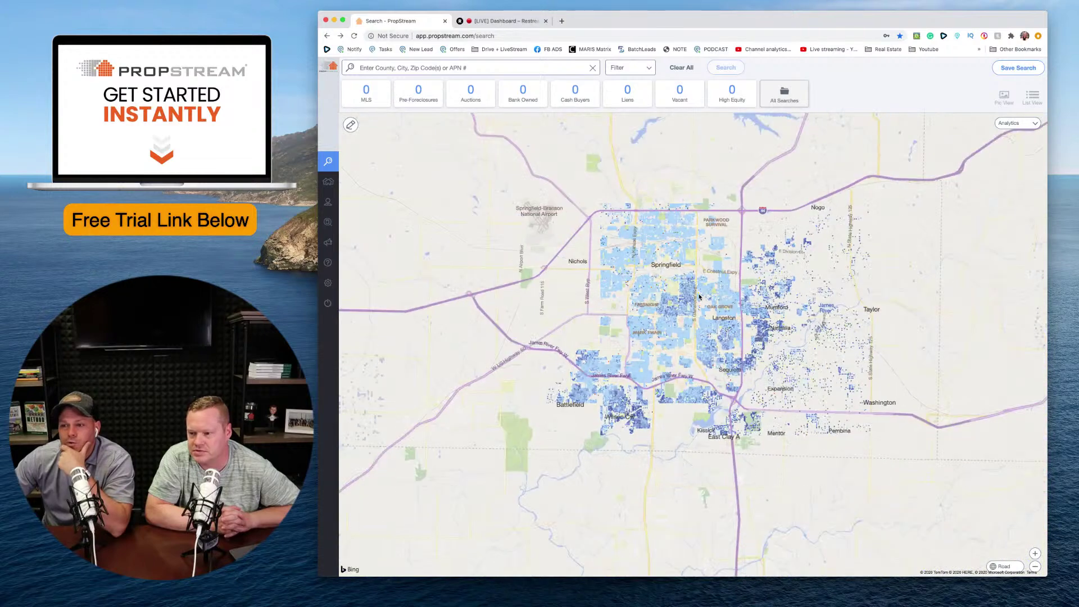
left_click_drag(660, 289, 650, 314)
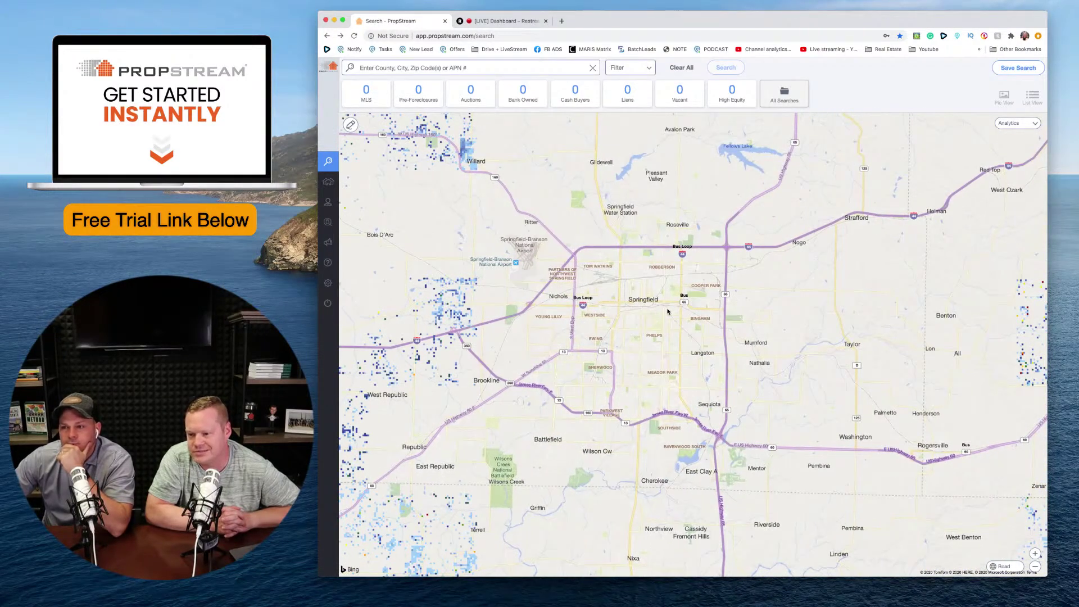
- Switch the map analytics to price growth and display 3 Year Growth over Springfield
left_click(1025, 124)
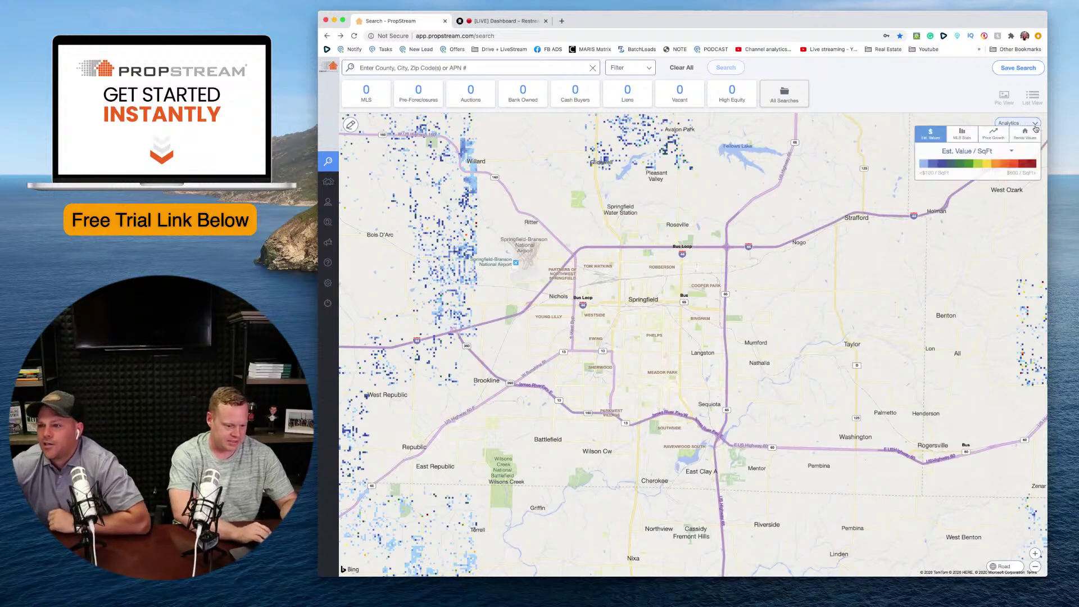
left_click(987, 139)
left_click(959, 151)
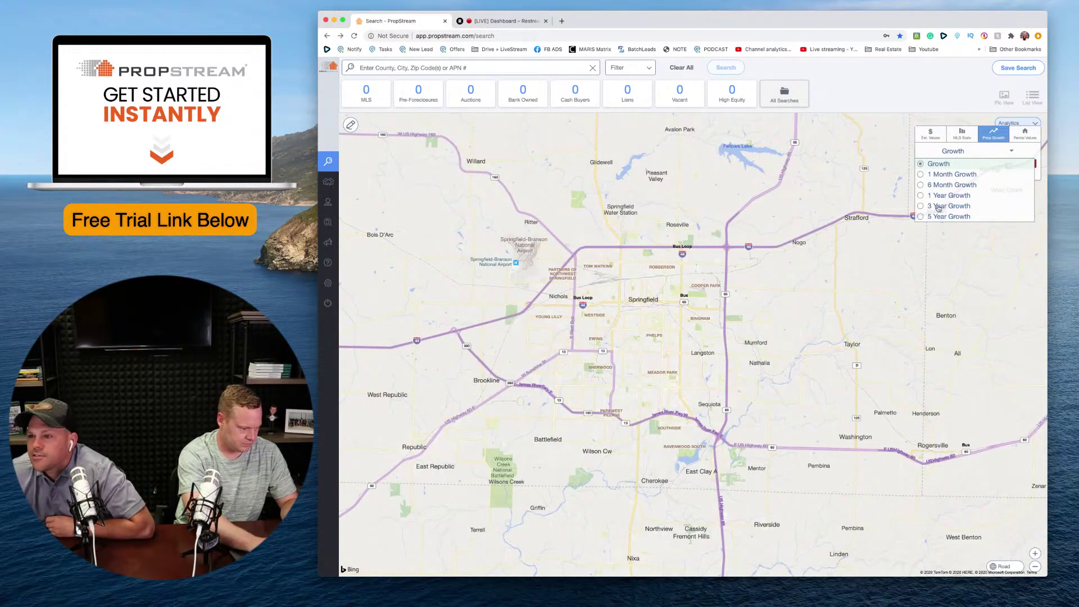
left_click(949, 206)
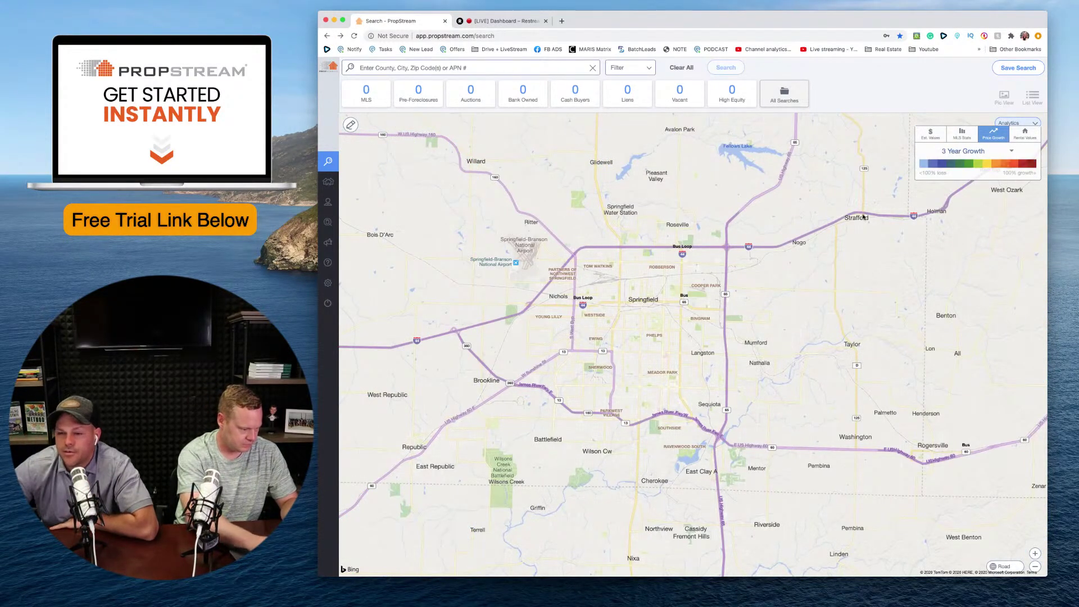
double_click(660, 310)
left_click_drag(660, 310, 721, 311)
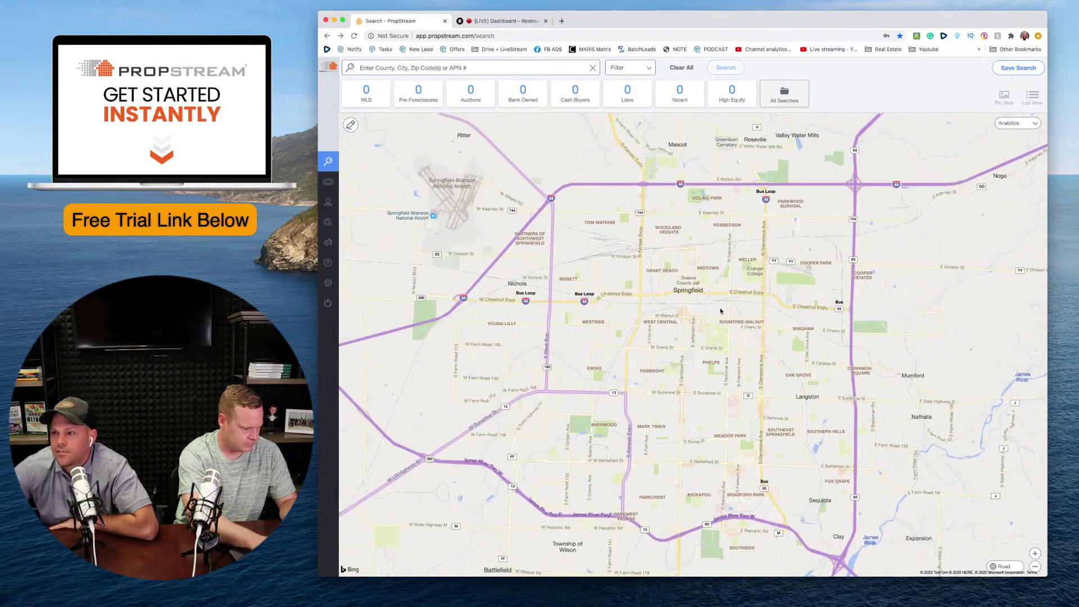
left_click(1015, 125)
left_click(1001, 152)
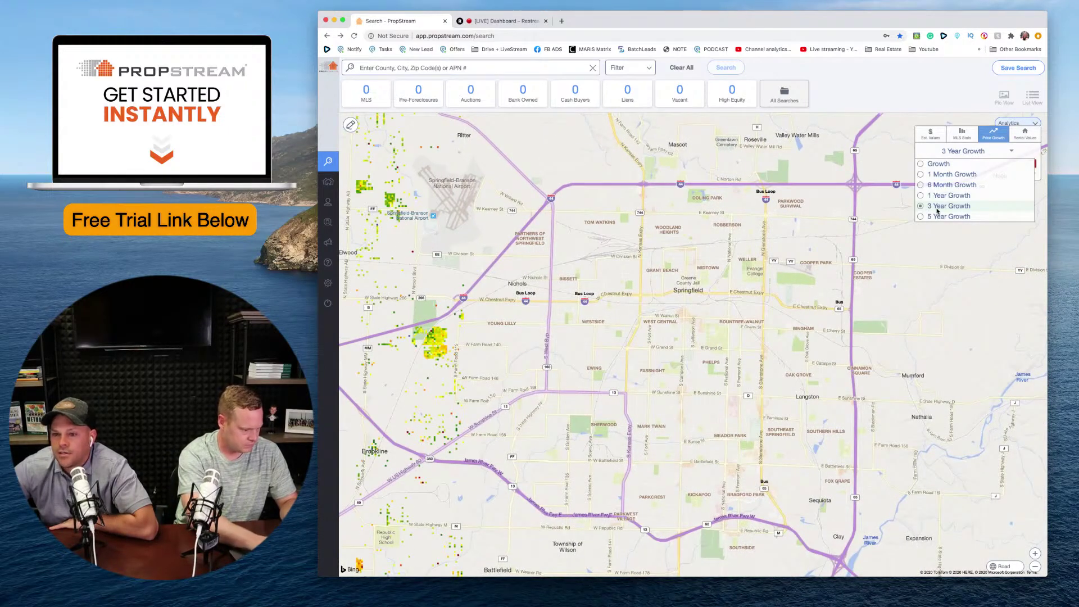
left_click(937, 208)
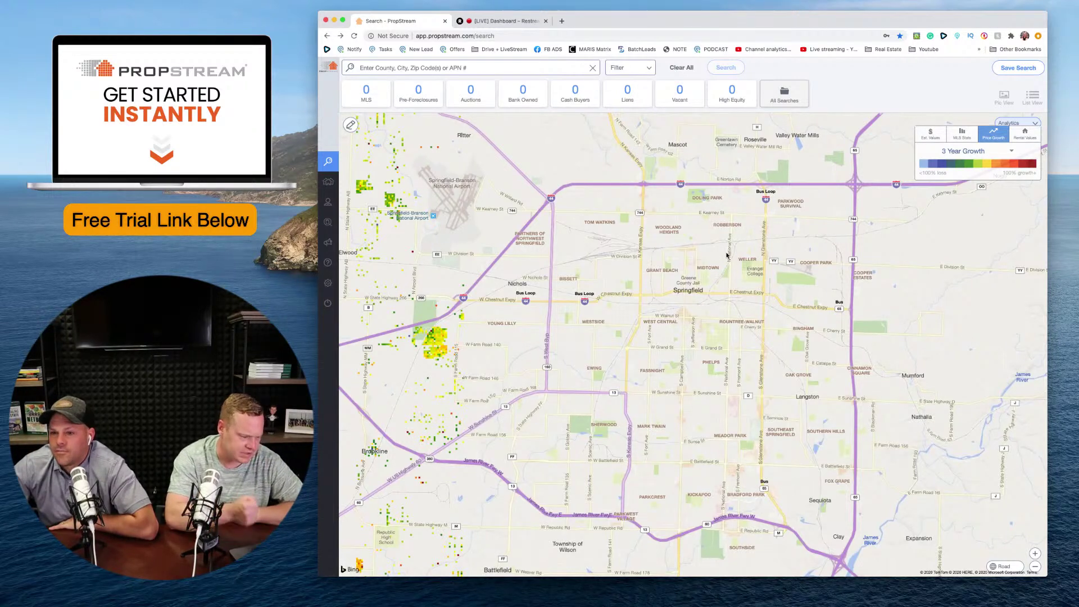
- Try other price growth periods over central Springfield and return the layer to 3 Year Growth
scroll(726, 255, "down", 2)
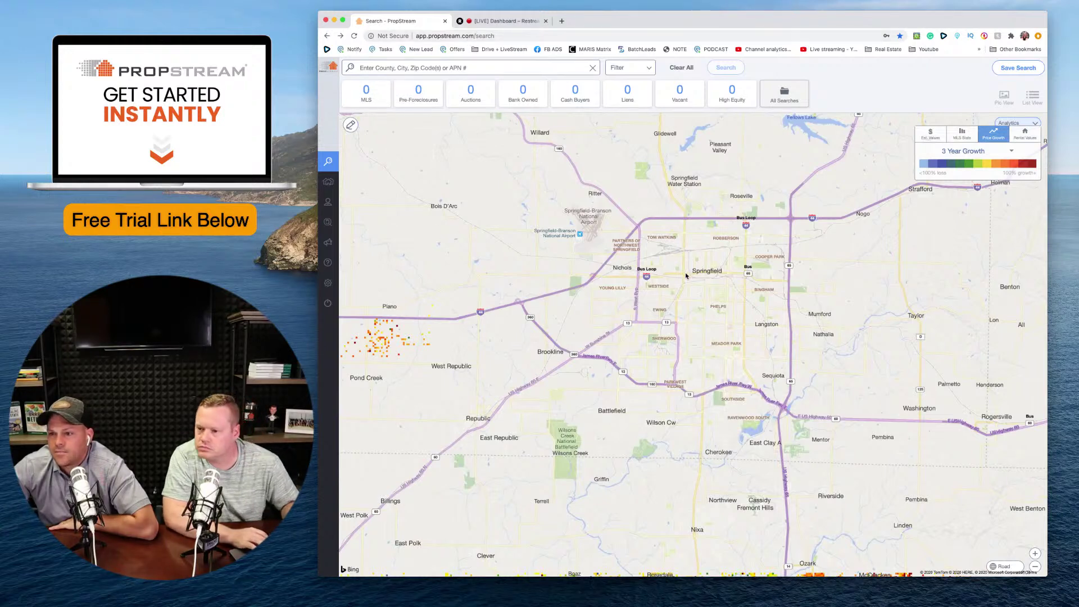
scroll(686, 275, "up", 1)
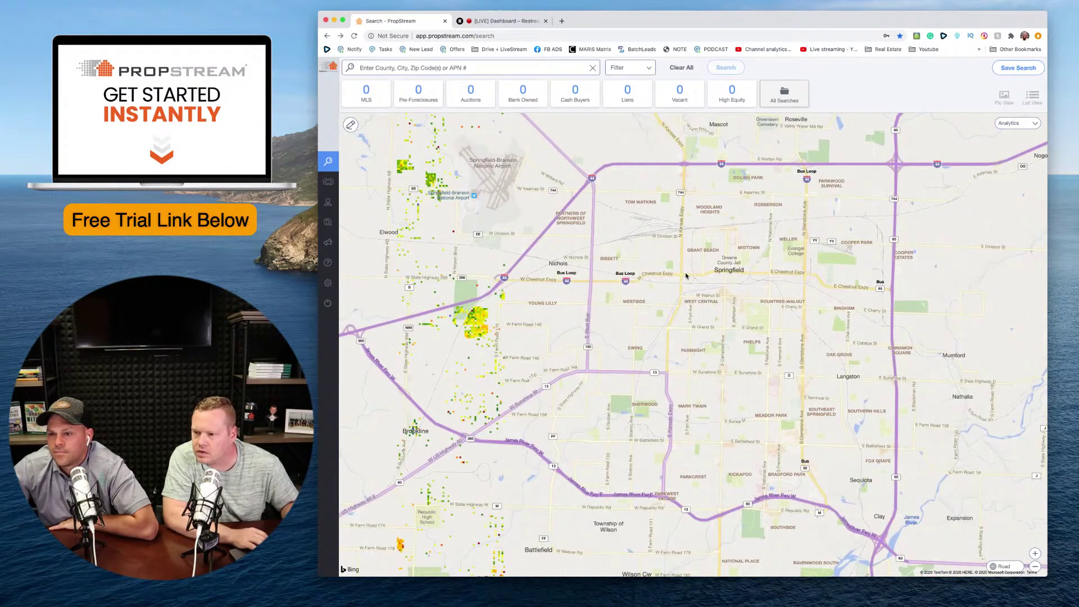
scroll(686, 276, "up", 1)
left_click(1026, 124)
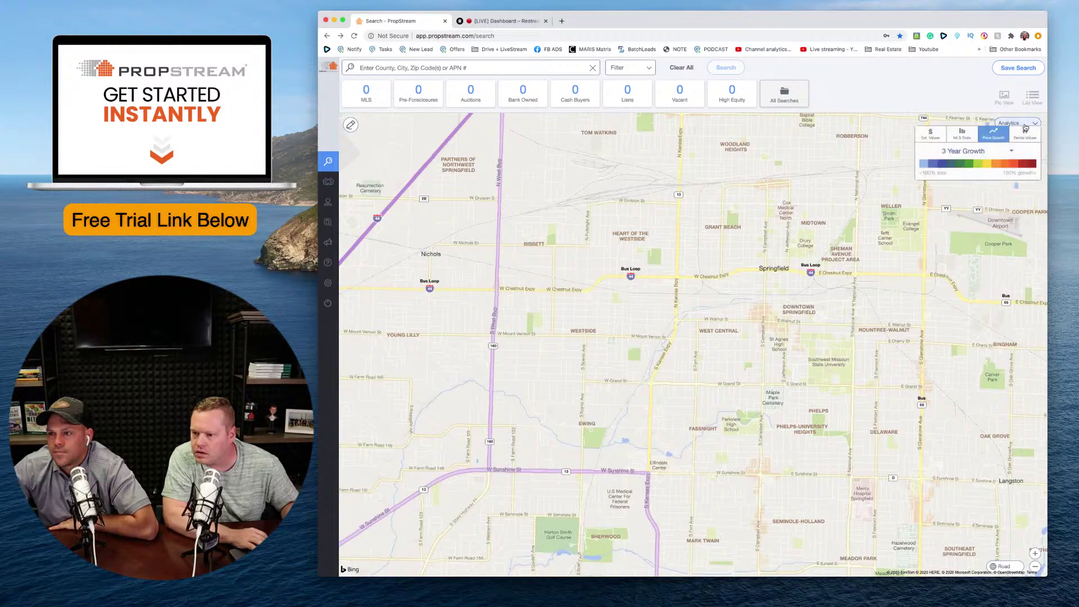
left_click(991, 153)
left_click(948, 217)
left_click(962, 154)
left_click(958, 185)
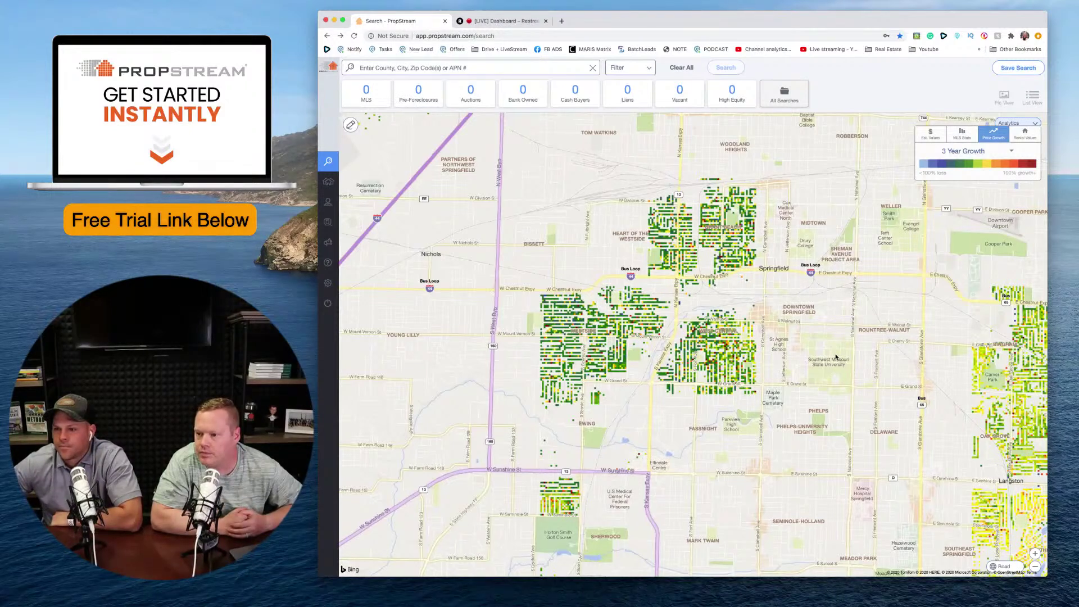
- Examine the three-year price growth heat map across Springfield's neighbourhoods and the surrounding area
left_click_drag(836, 357, 707, 269)
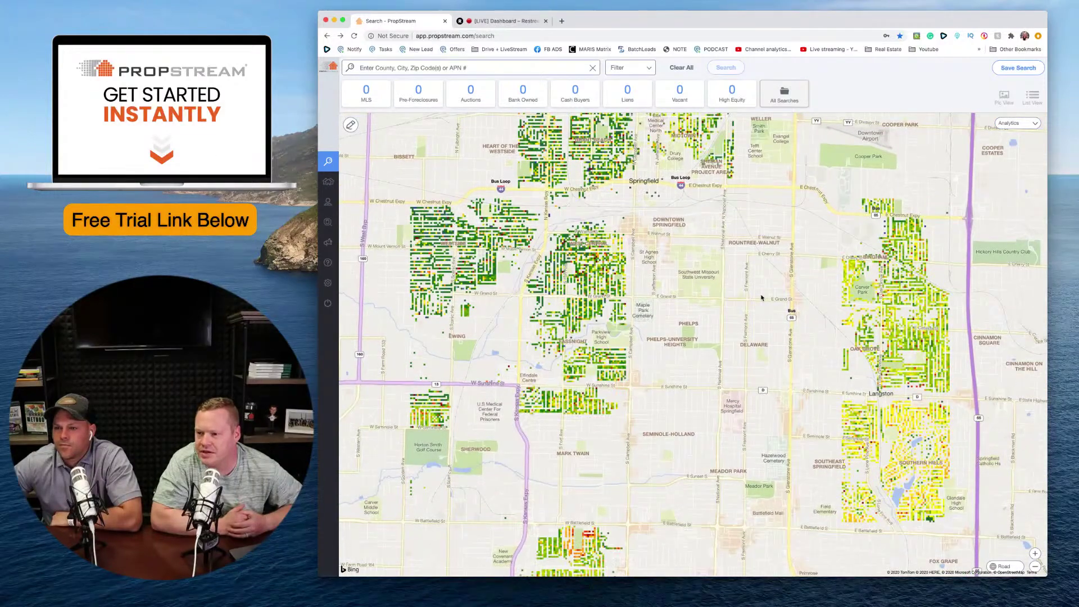
left_click_drag(764, 297, 602, 231)
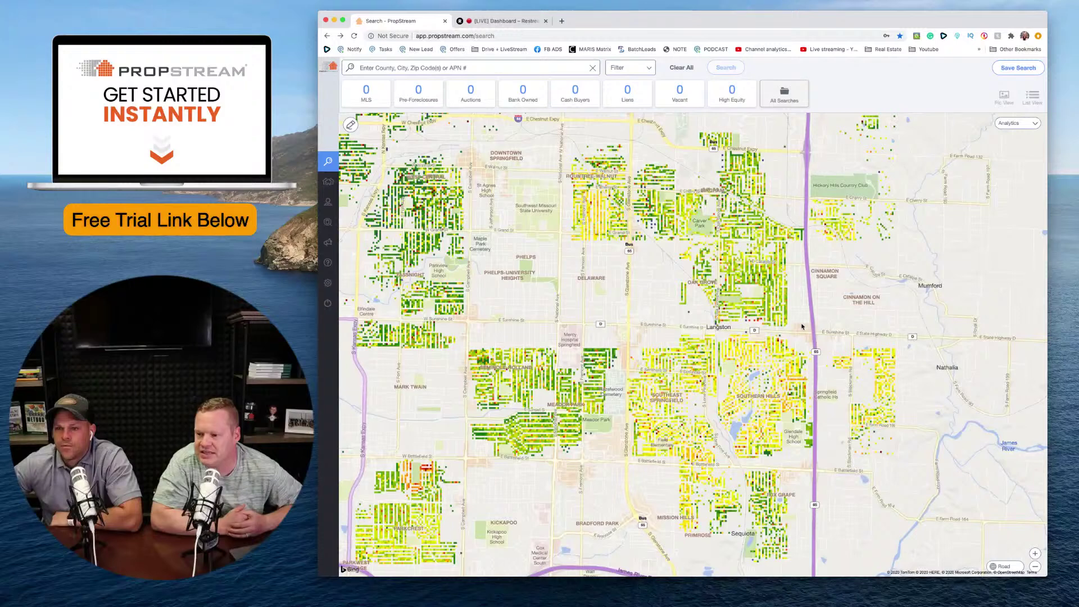
scroll(776, 325, "down", 3)
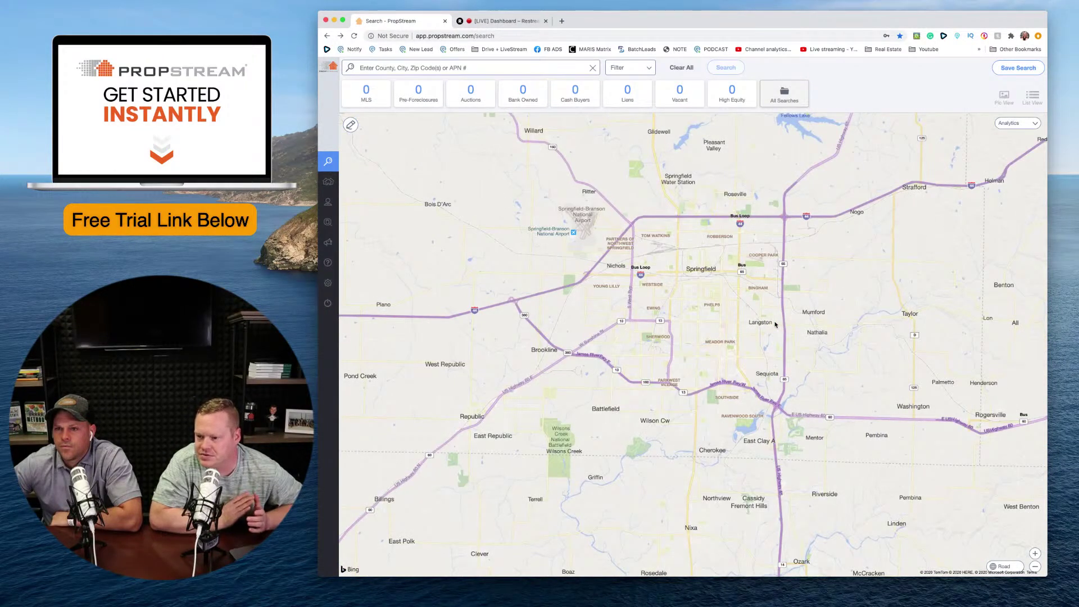
scroll(775, 324, "up", 2)
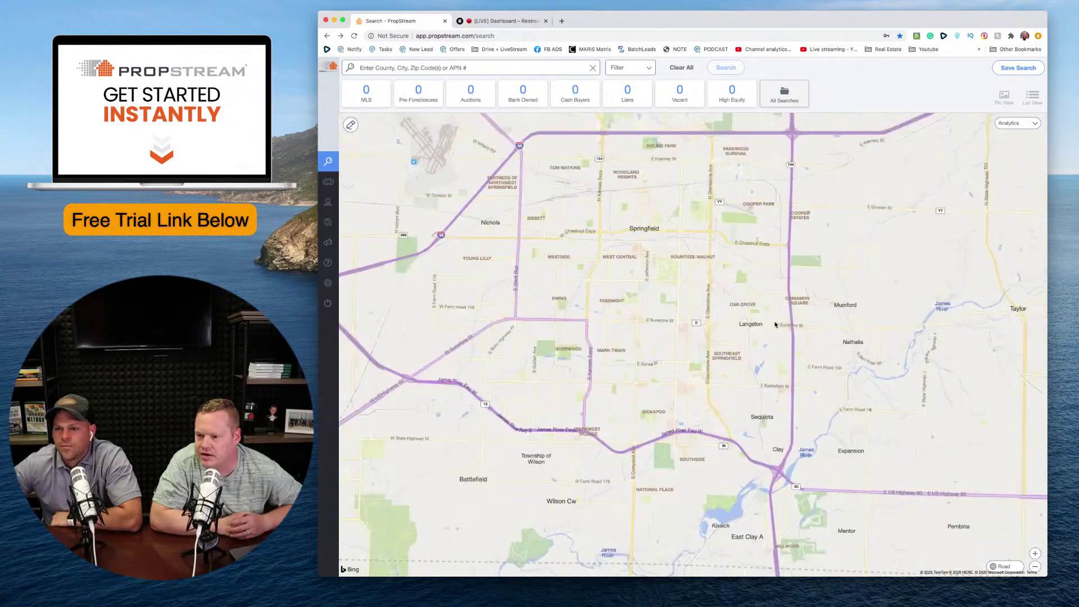
scroll(776, 324, "down", 2)
scroll(775, 324, "up", 1)
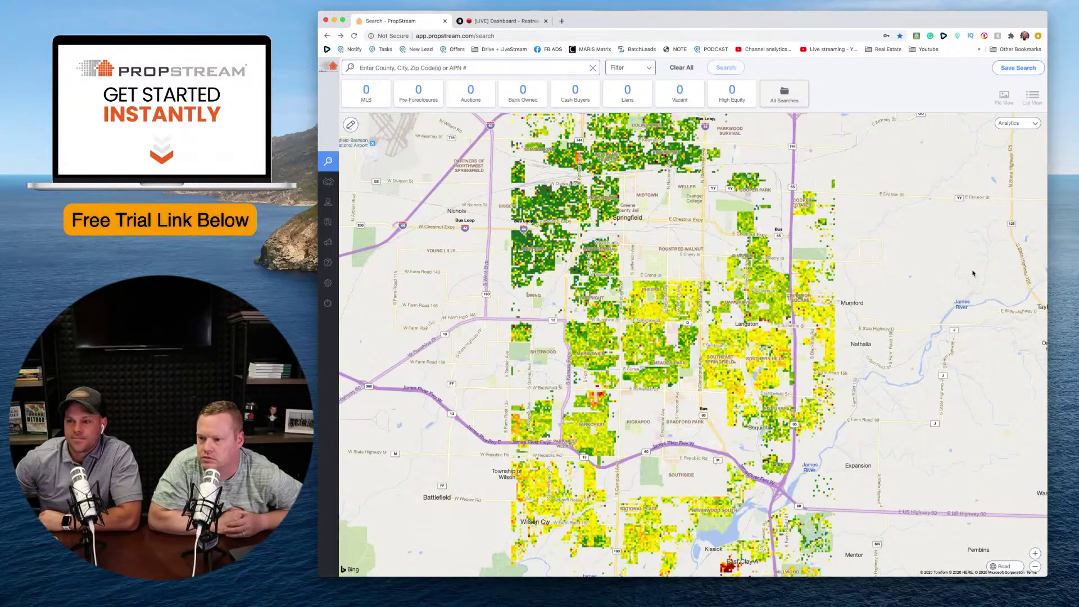
scroll(974, 274, "down", 2)
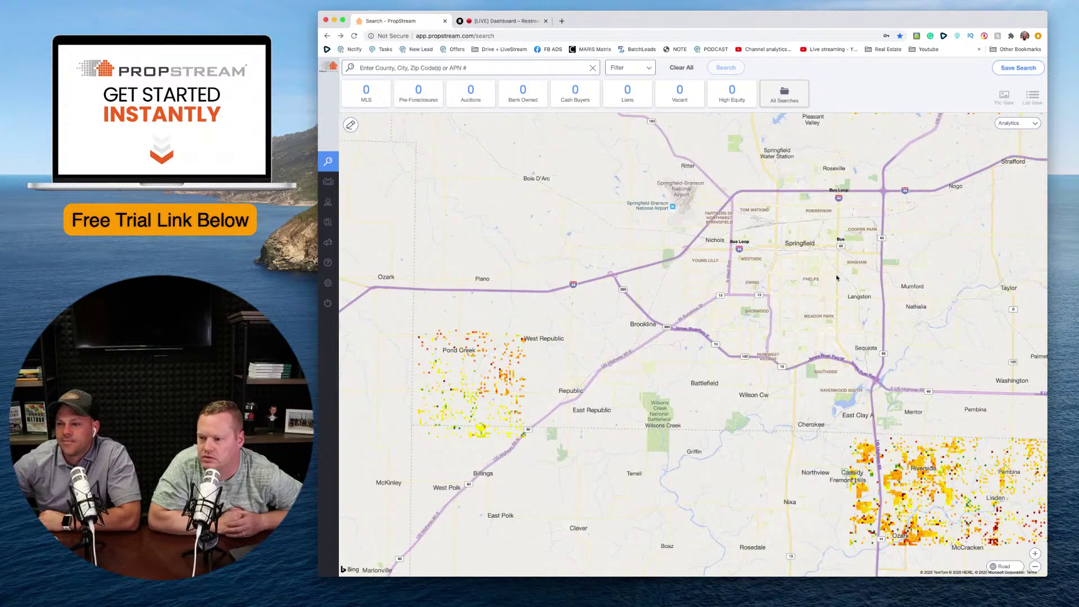
left_click_drag(824, 277, 704, 344)
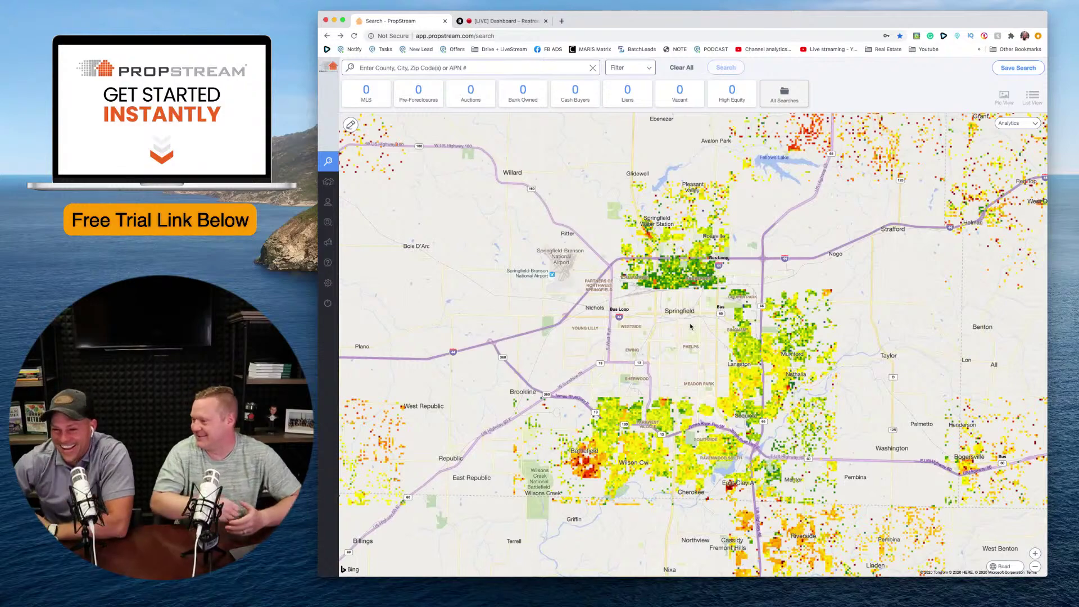
scroll(691, 326, "down", 3)
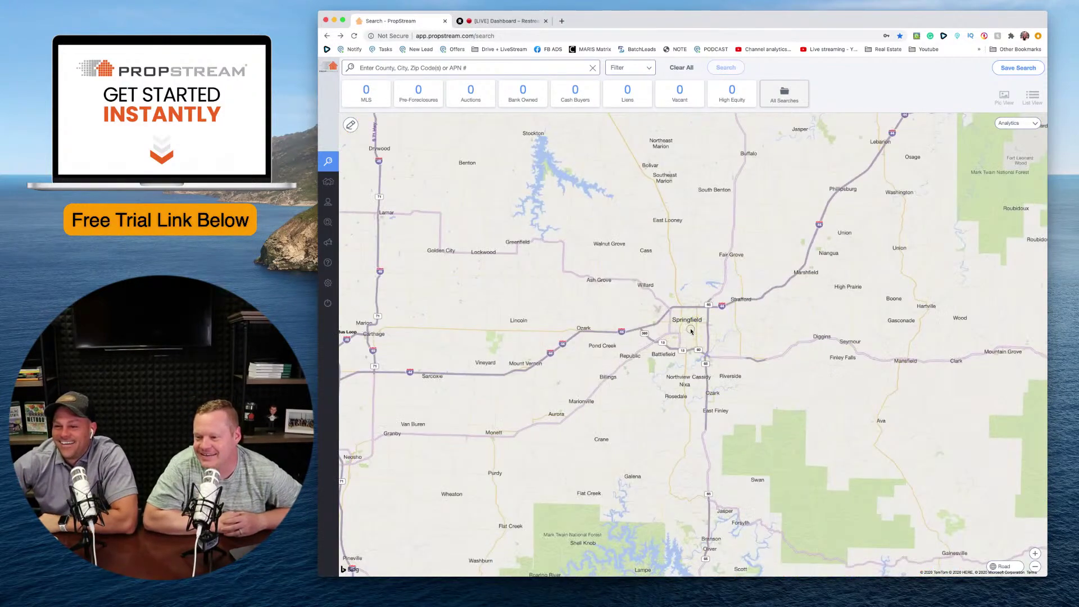
scroll(691, 332, "up", 3)
scroll(682, 330, "up", 3)
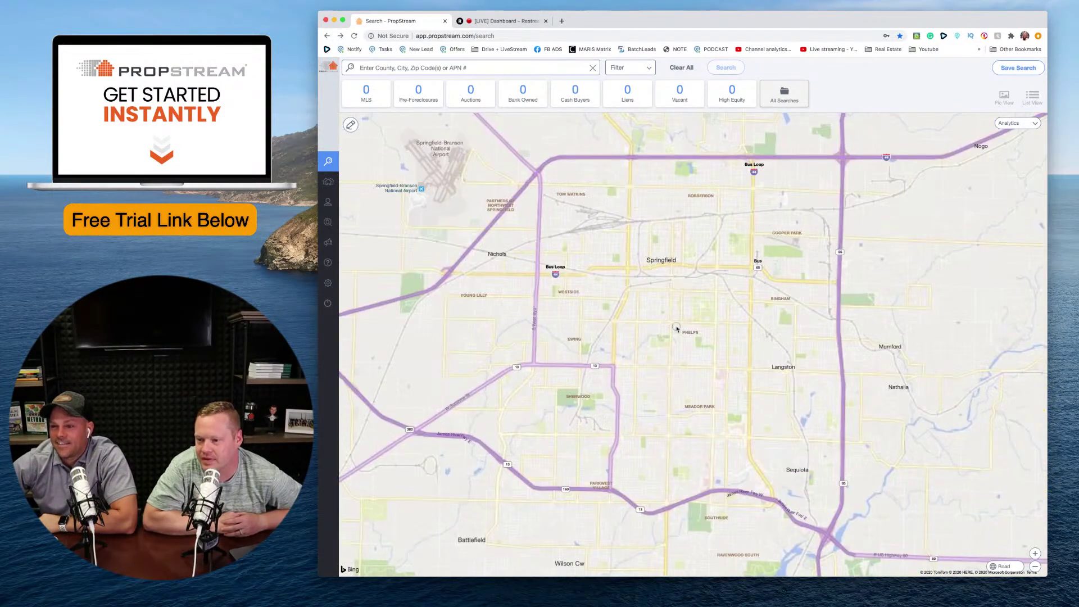
- Switch the map analytics to estimated values, trying Est. Value first and settling on Est. Value / SqFt over Springfield
left_click(1018, 122)
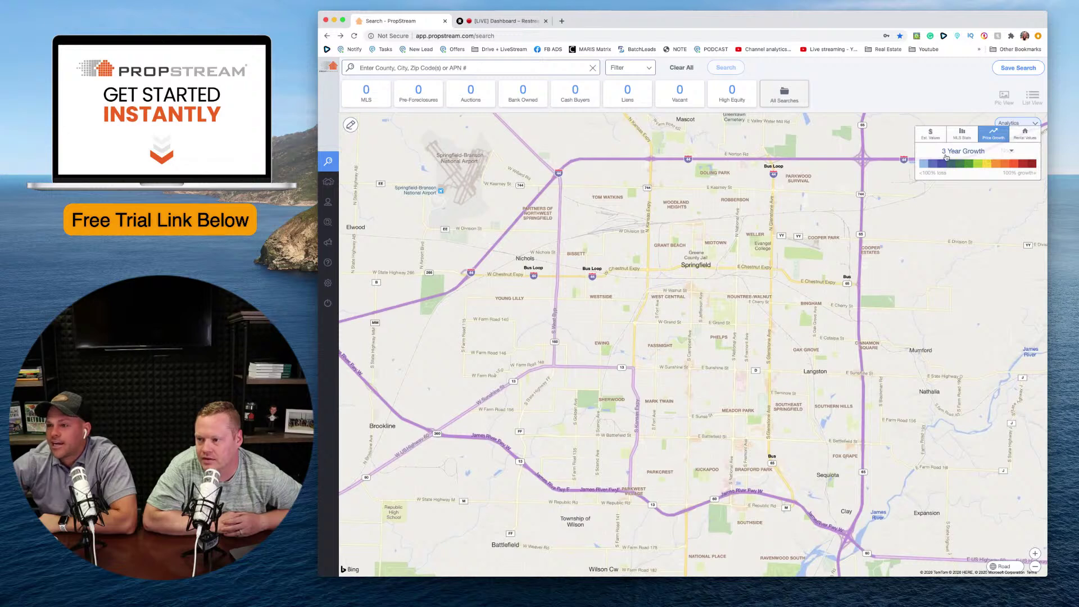
left_click(931, 134)
left_click(959, 152)
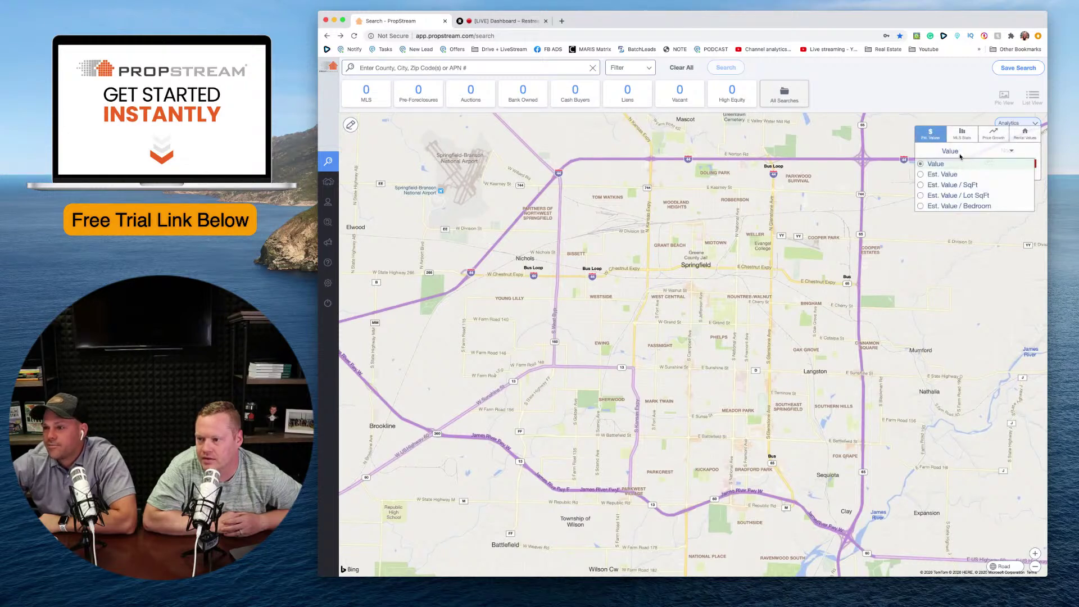
left_click(941, 175)
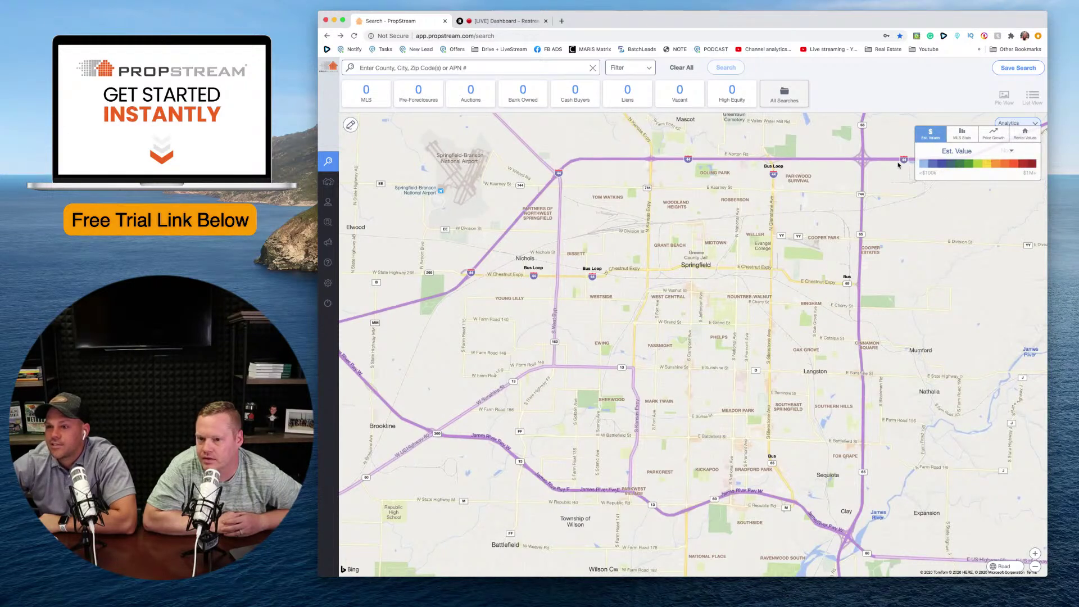
left_click(963, 153)
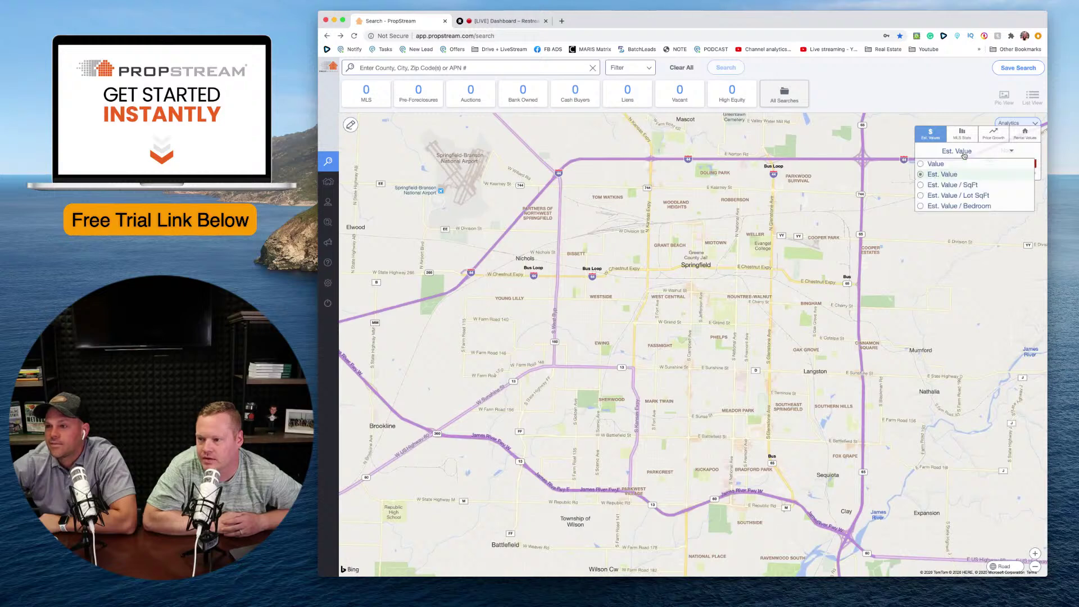
left_click(961, 185)
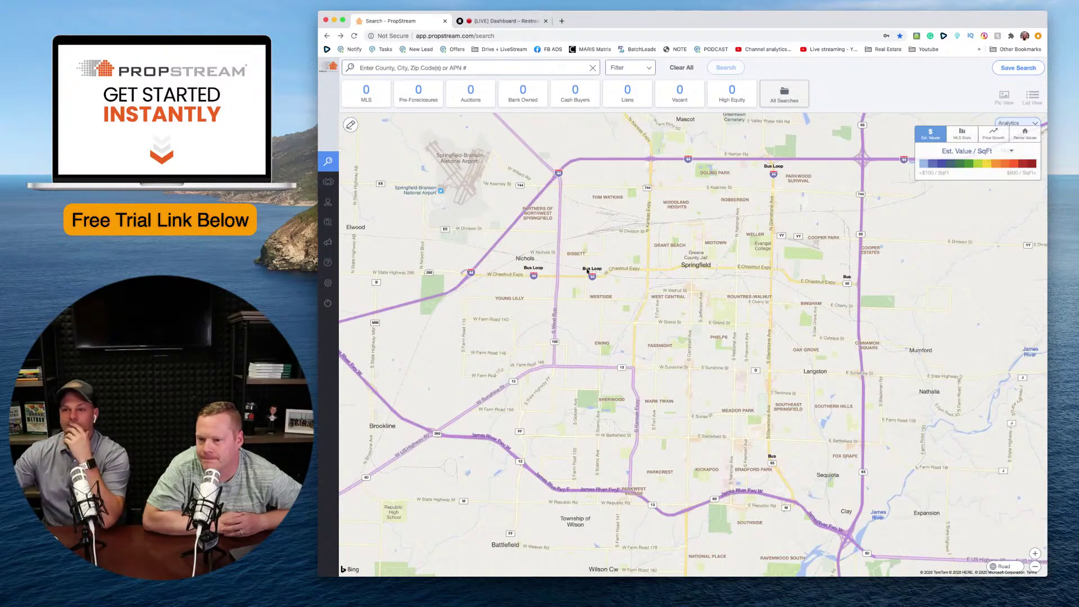
left_click(167, 31)
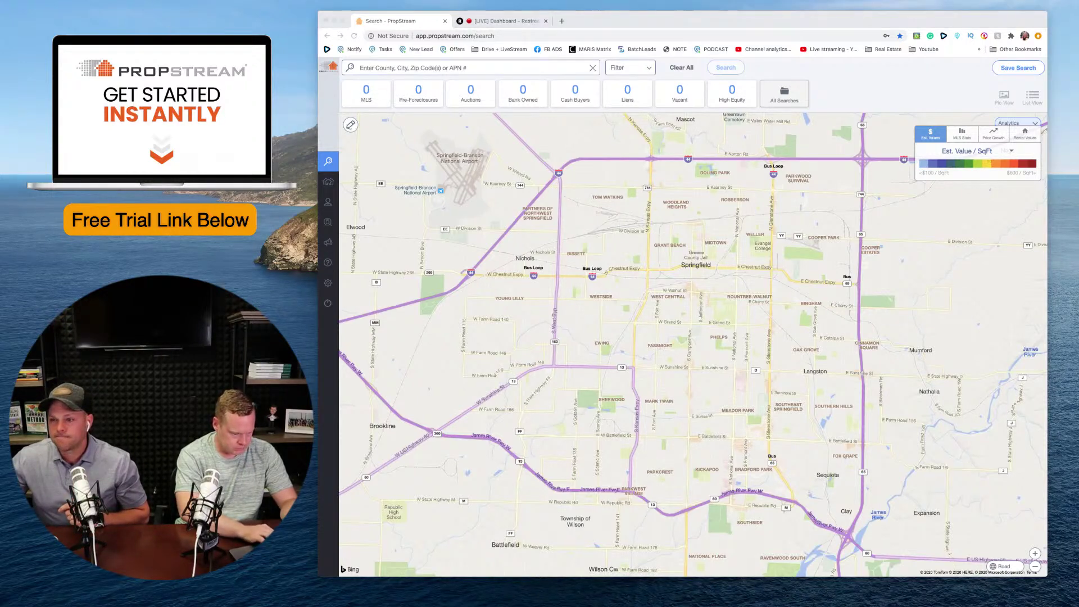